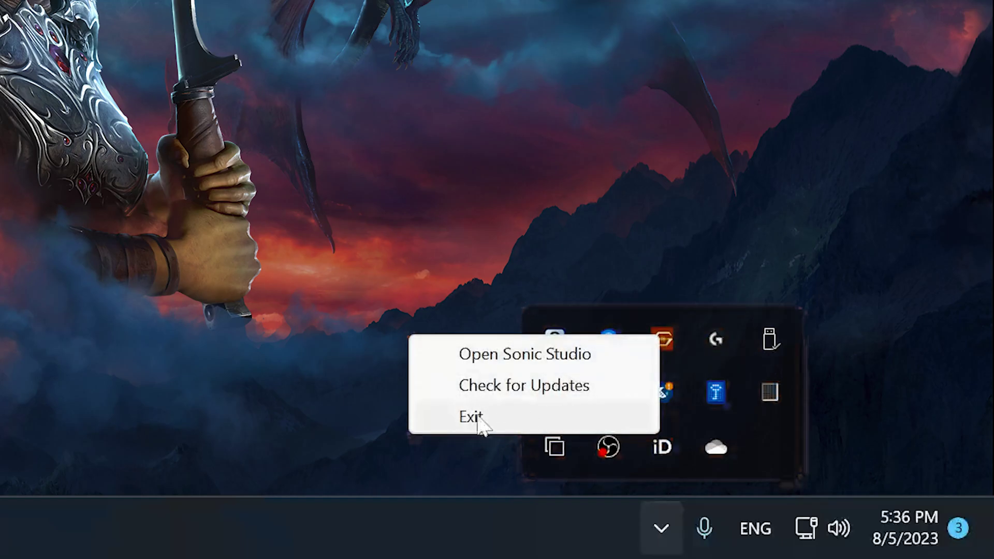
Step: Exit the Sonic Studio application running in the background
left_click(547, 417)
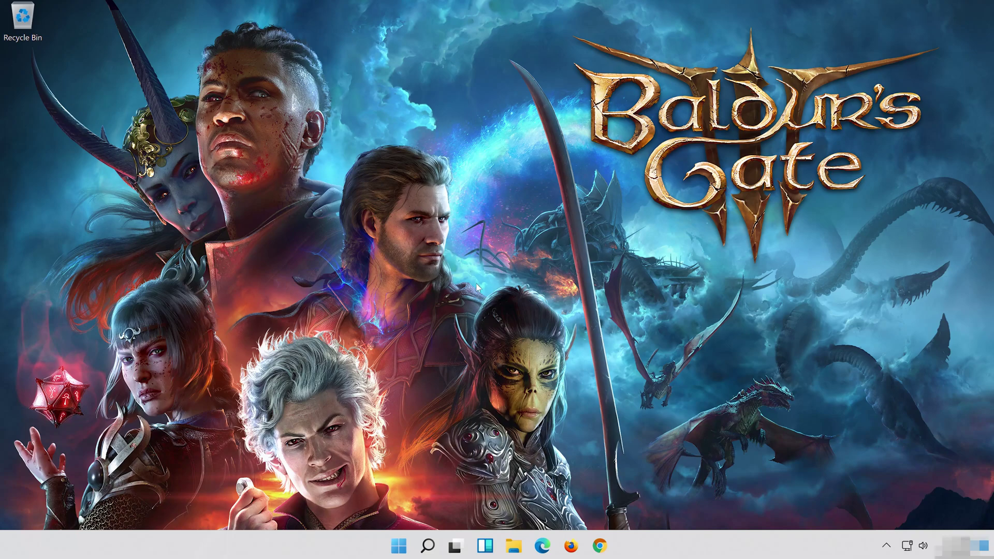
Step: Search Windows for "control panel" and open Control Panel
left_click(433, 554)
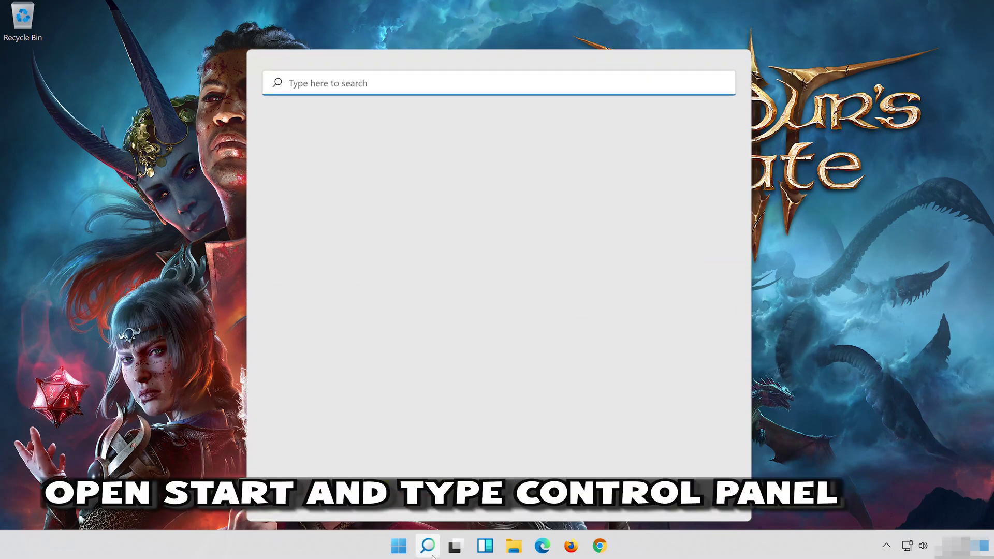
type("c")
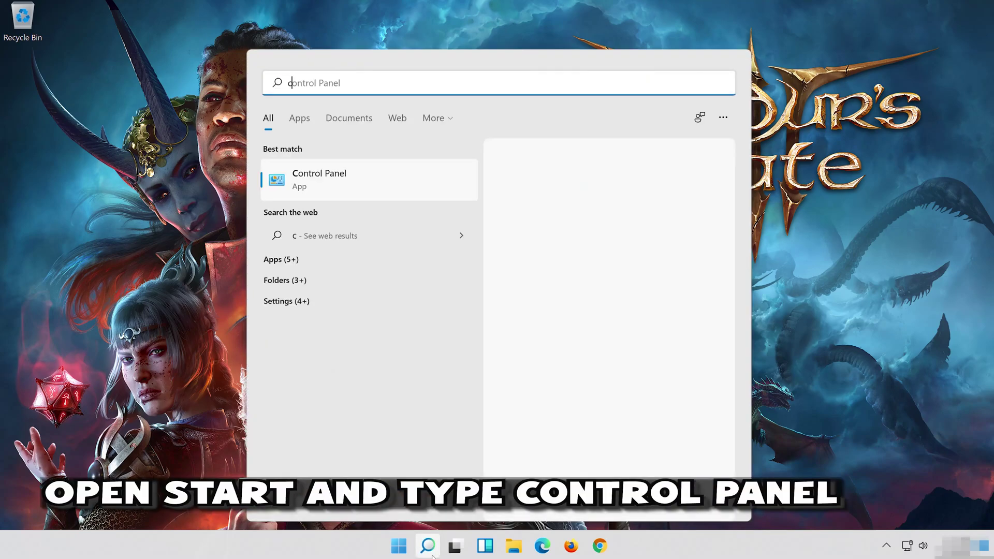
type("ontrol pane")
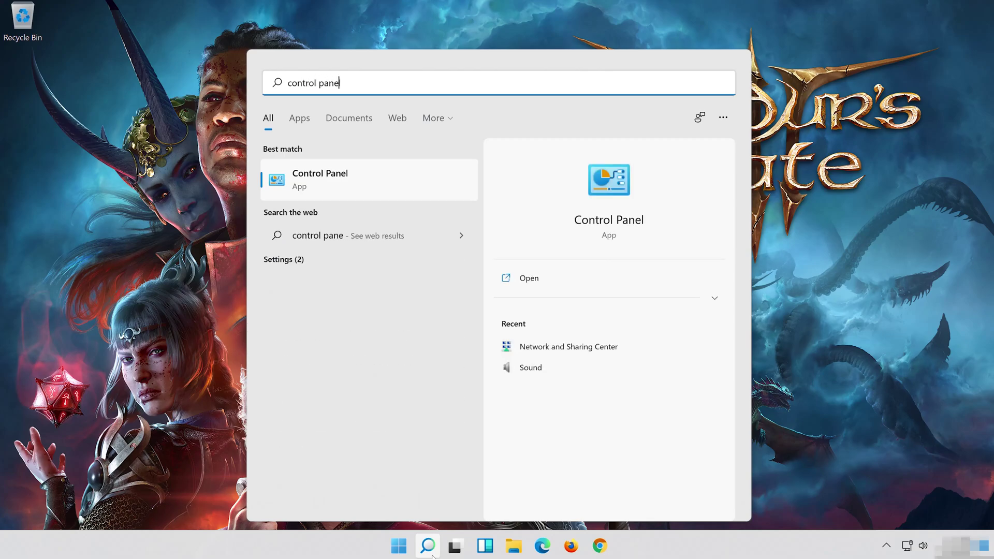
type("l")
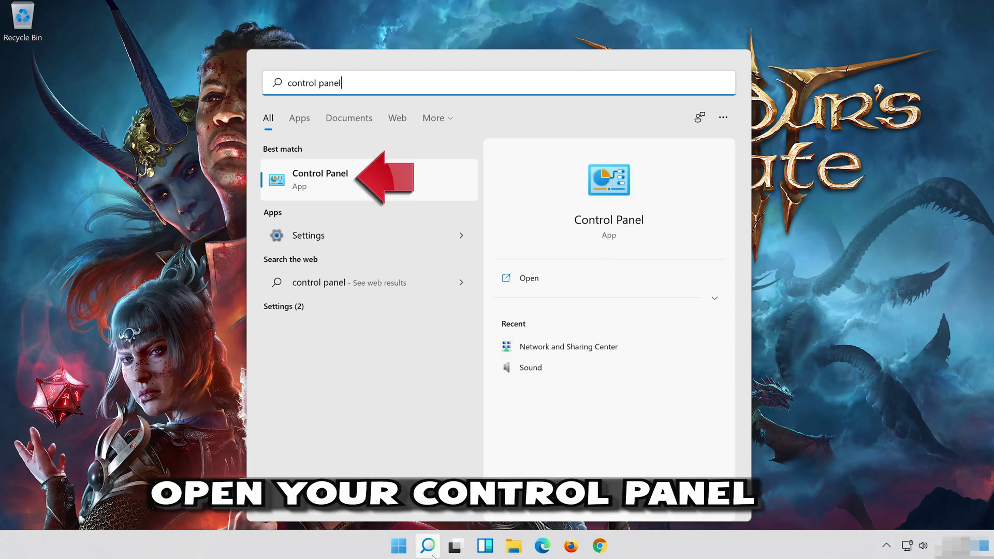
left_click(419, 177)
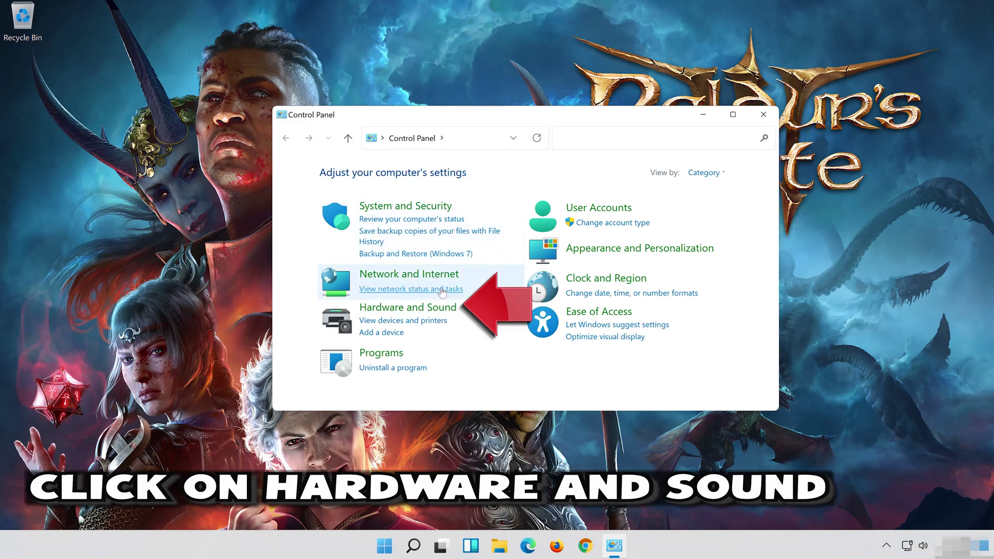
Step: Open the Sound settings under Hardware and Sound, move the dialog to mid-screen and close the Hardware and Sound window
left_click(412, 307)
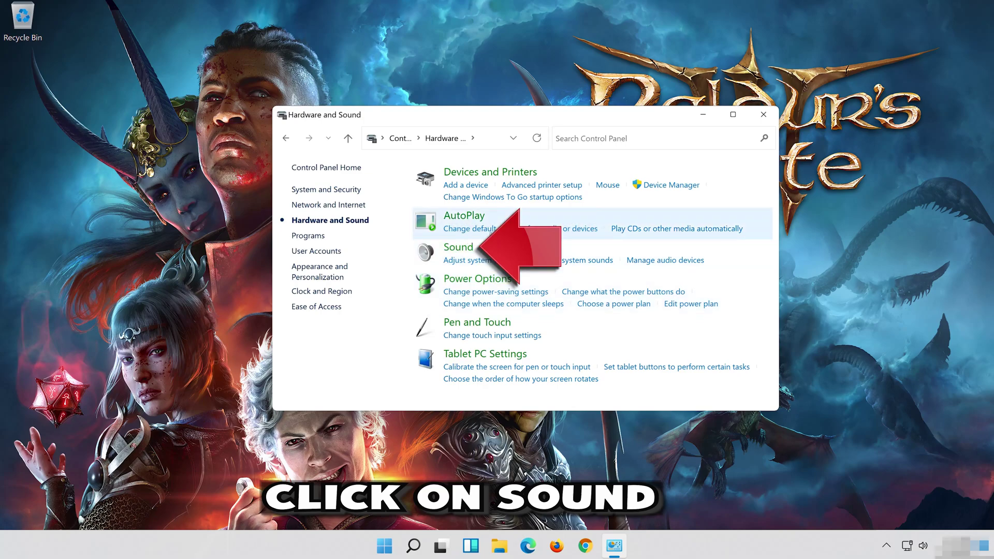
left_click(457, 249)
left_click_drag(165, 33, 525, 107)
left_click(770, 115)
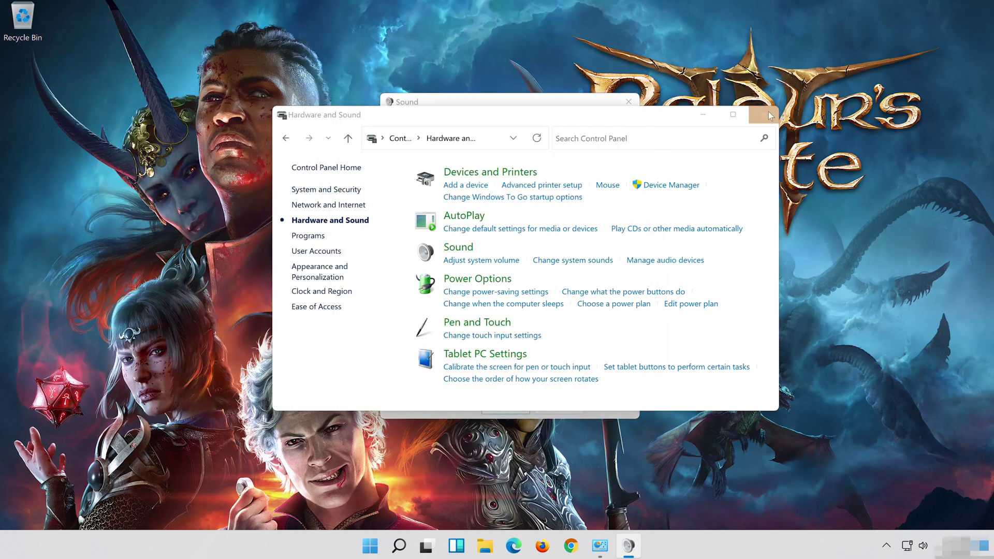
left_click(769, 115)
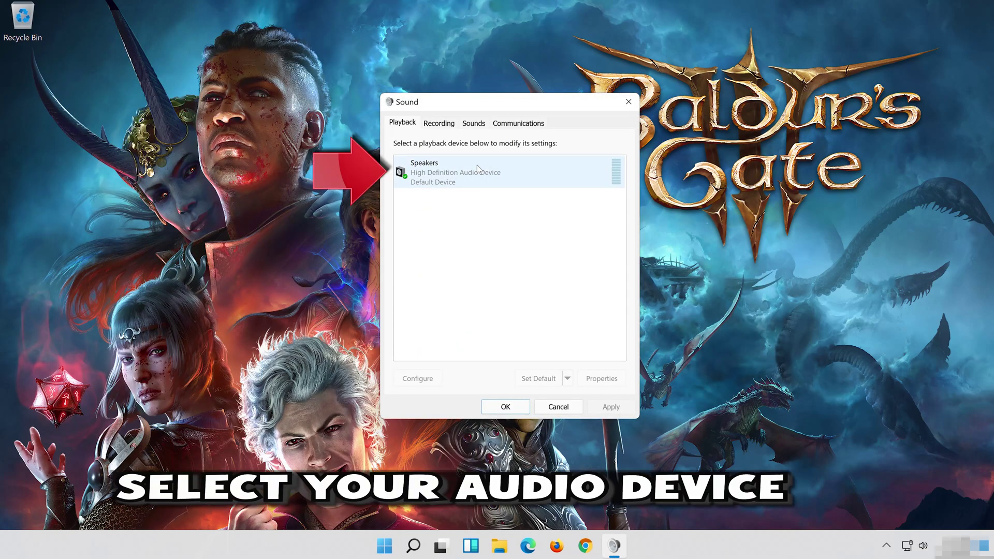
Step: Disable all enhancements in the Speakers playback device's properties, apply the change and close the Sound settings
left_click(477, 167)
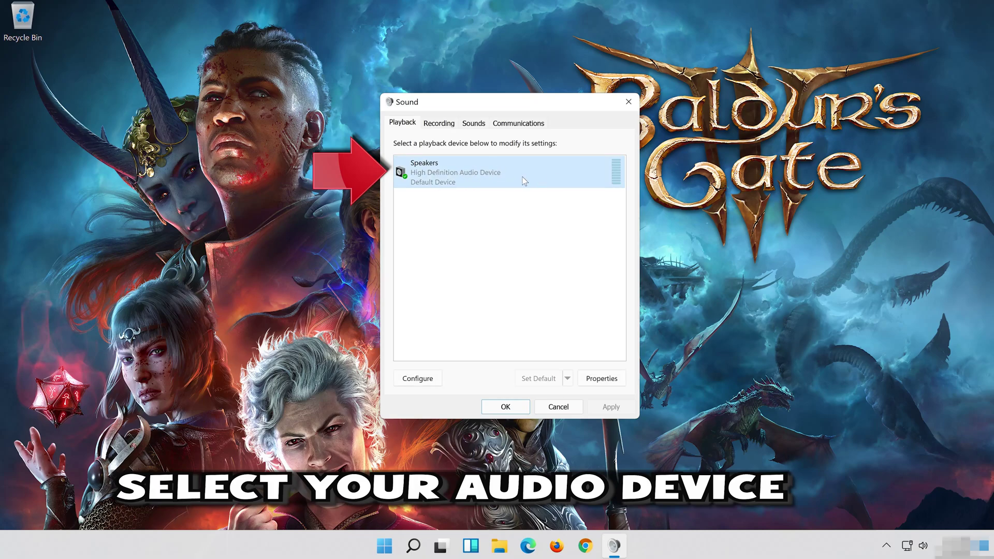
right_click(510, 164)
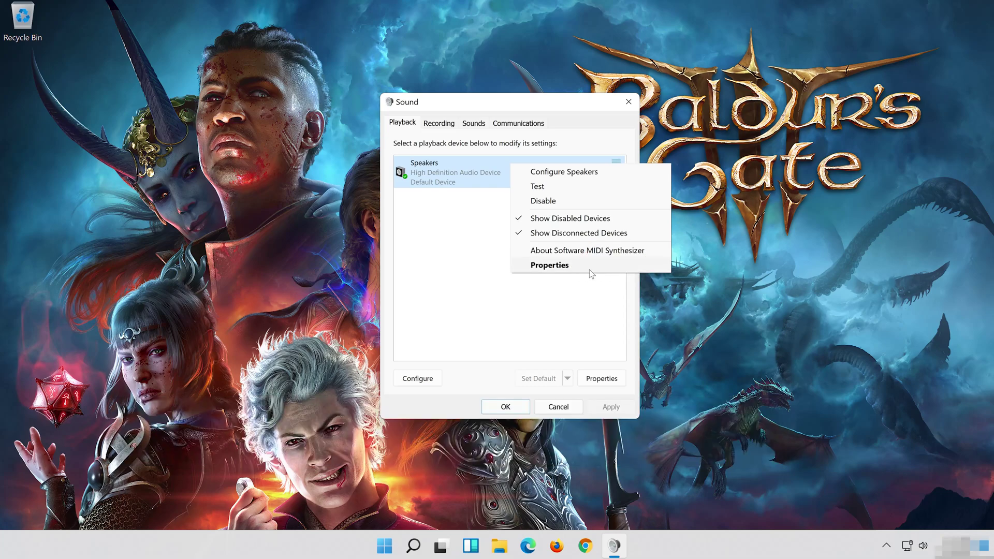
left_click(589, 270)
left_click_drag(552, 160, 536, 112)
left_click(491, 121)
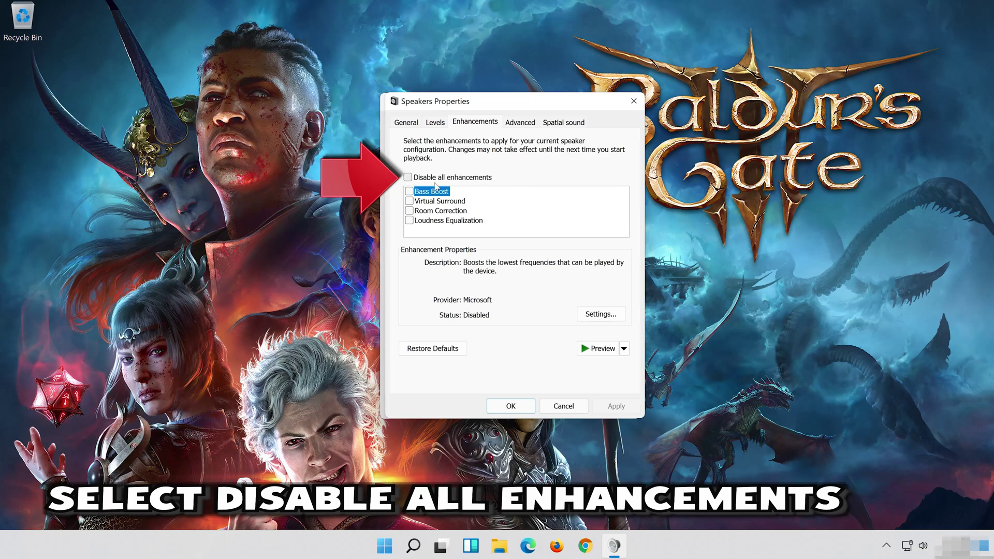
left_click(409, 177)
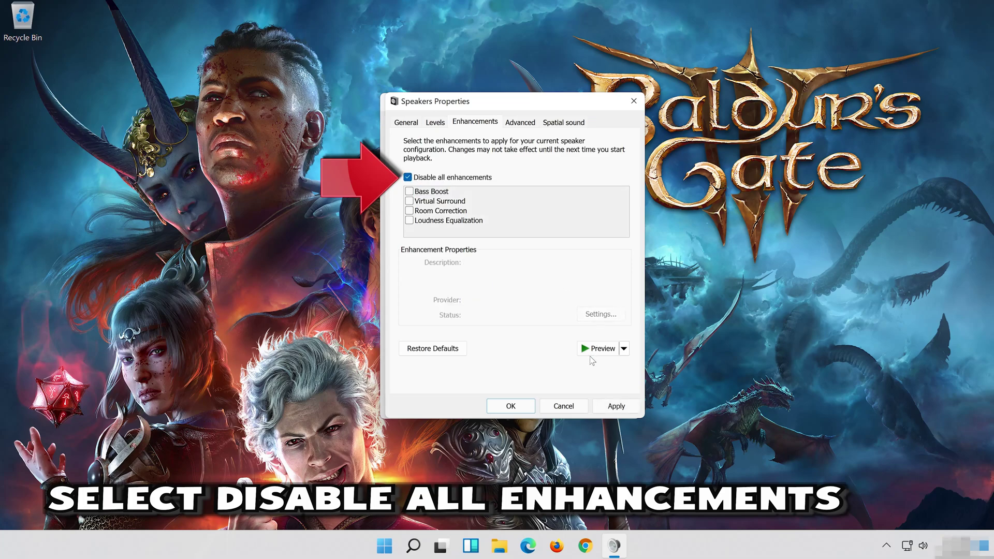
left_click(623, 410)
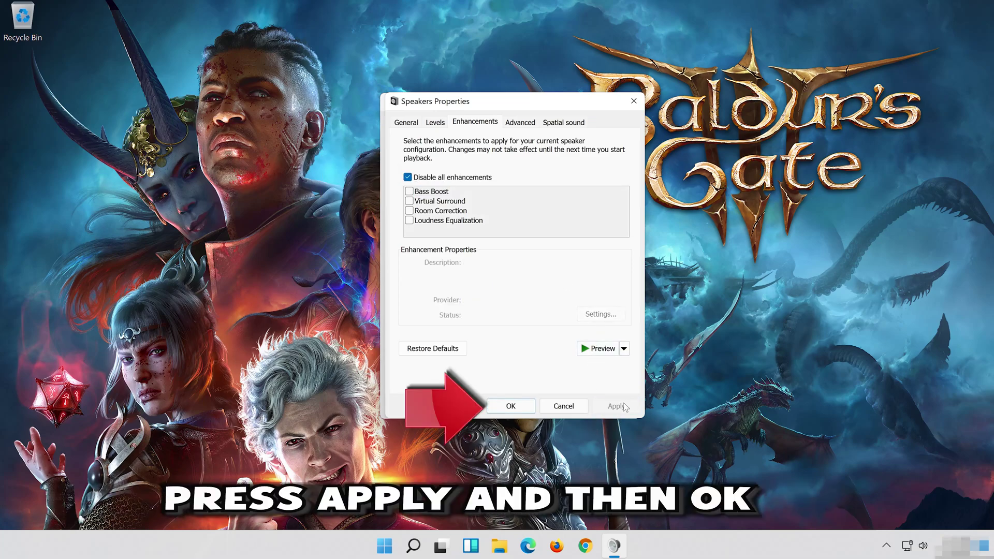
left_click(528, 406)
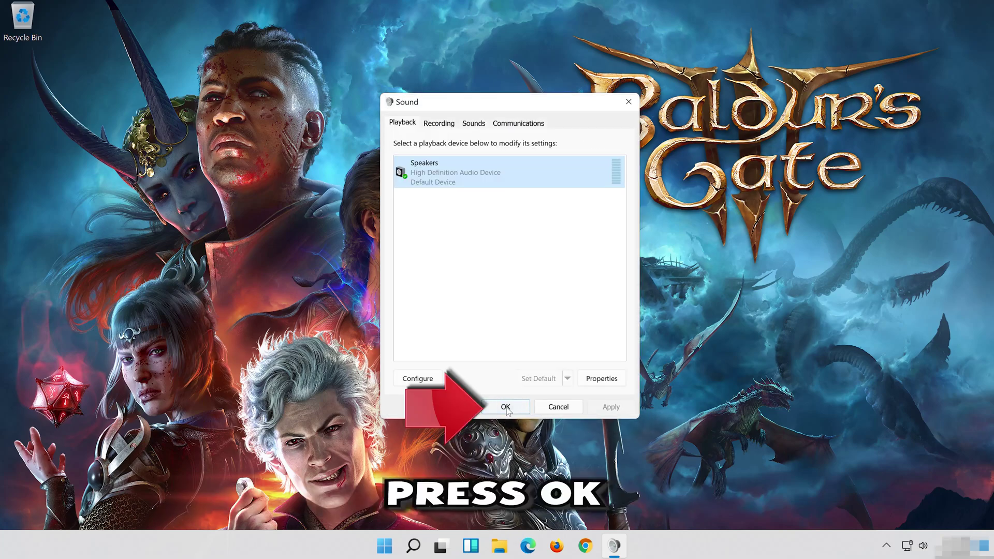
left_click(506, 407)
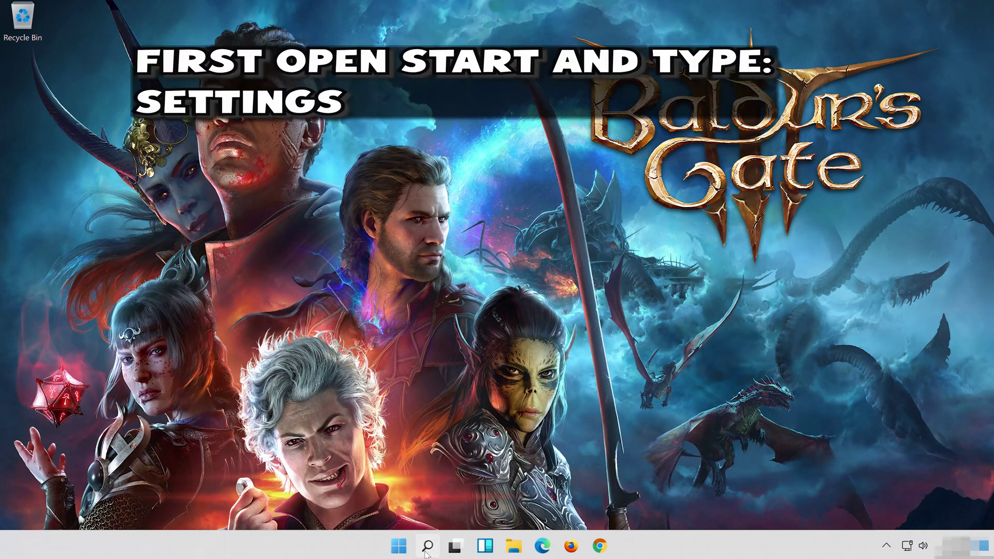
Step: Search Windows for "settings" and open the Settings app
left_click(426, 551)
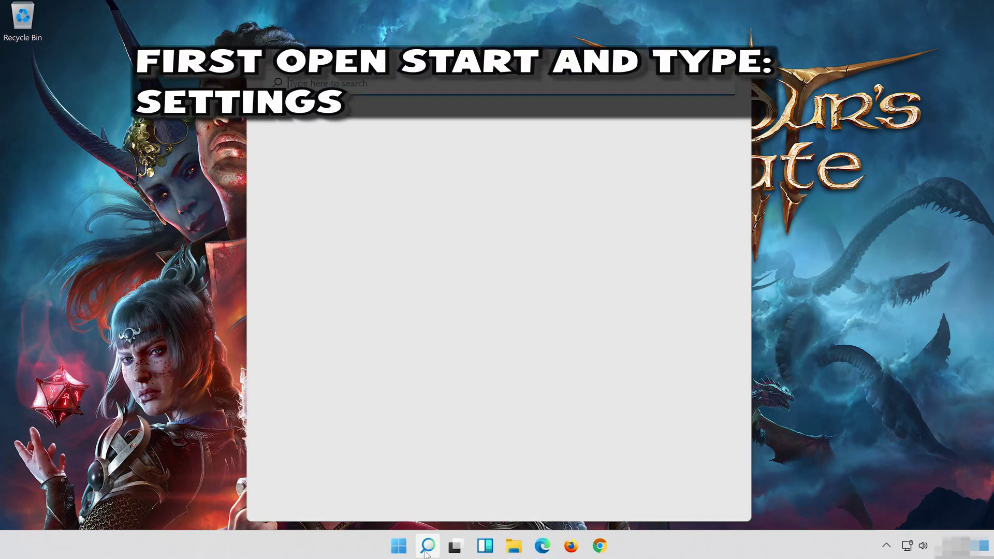
type("settings")
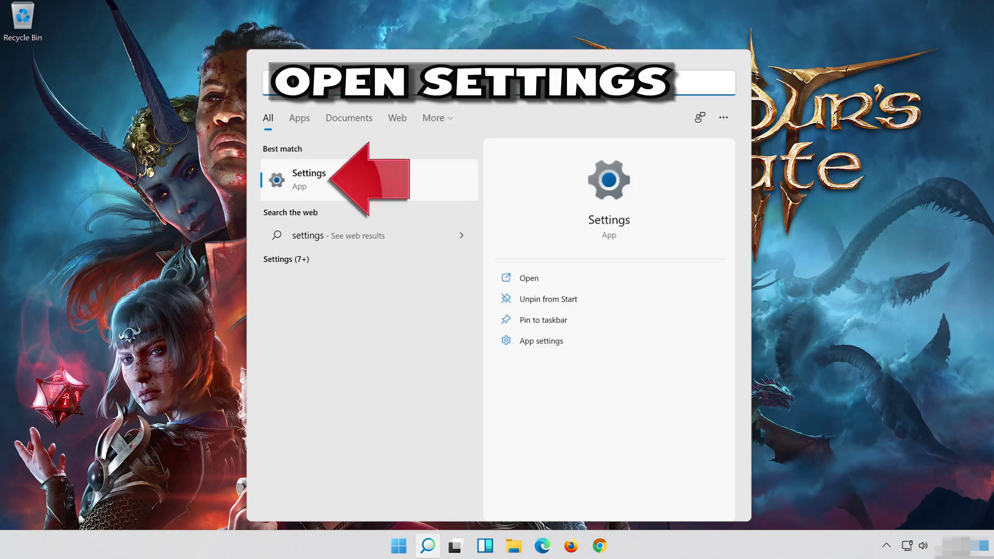
left_click(364, 184)
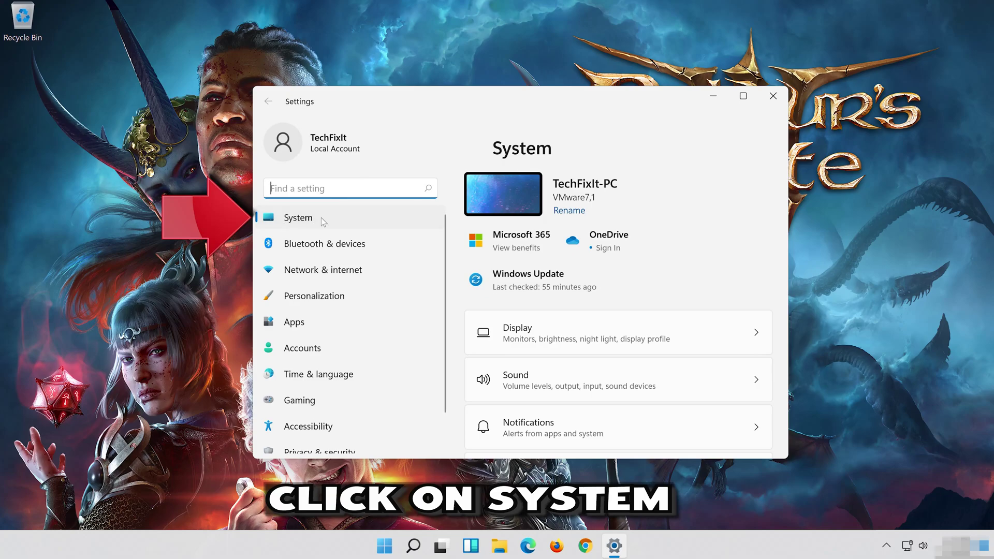
Step: Run the Playing Audio troubleshooter from Other troubleshooters in the System troubleshooting settings
left_click(335, 221)
scroll(567, 361, "down", 4)
scroll(564, 365, "down", 7)
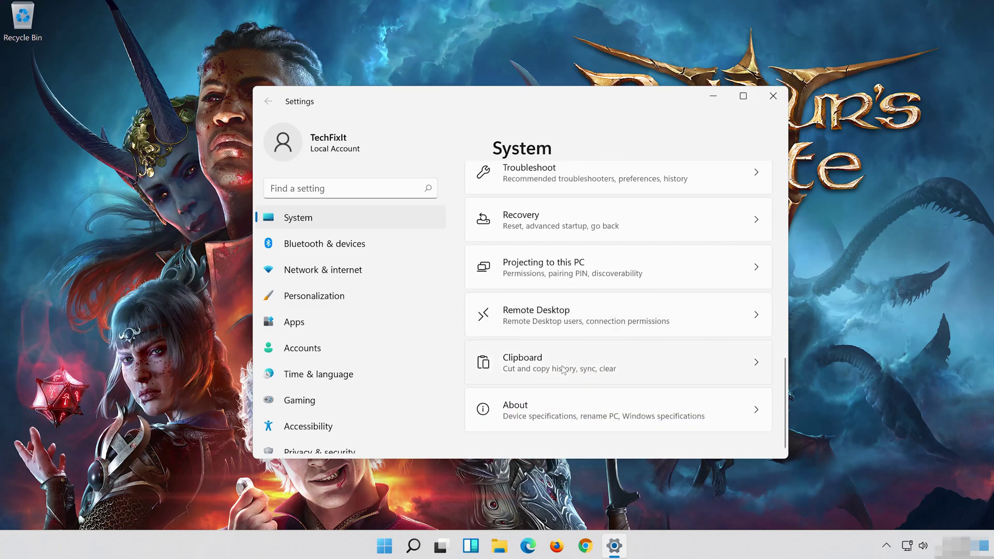
scroll(563, 370, "up", 3)
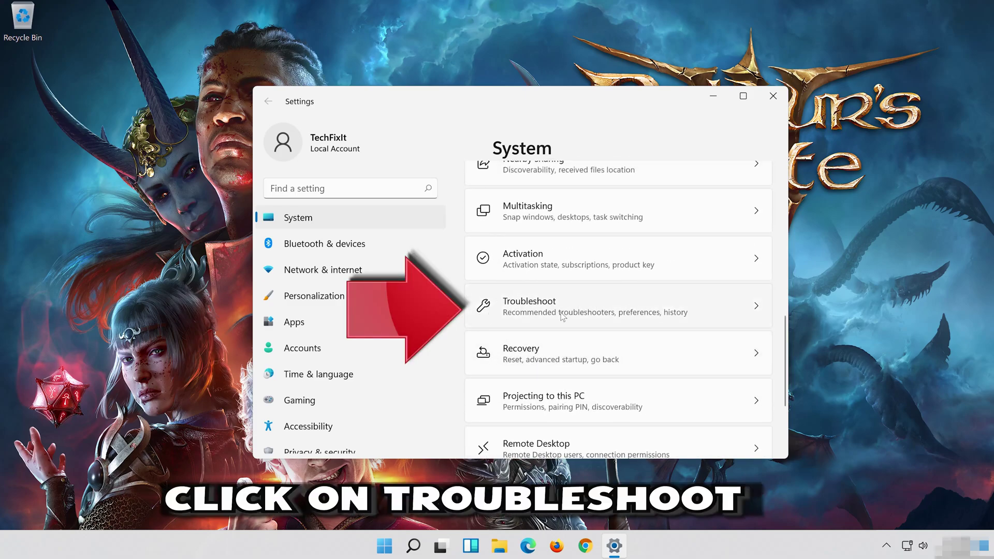
left_click(618, 310)
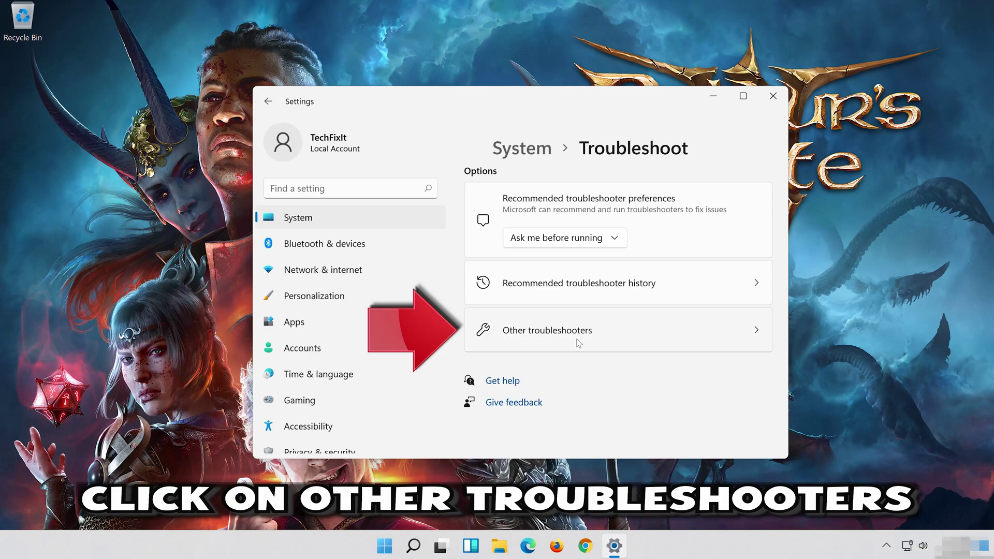
left_click(624, 334)
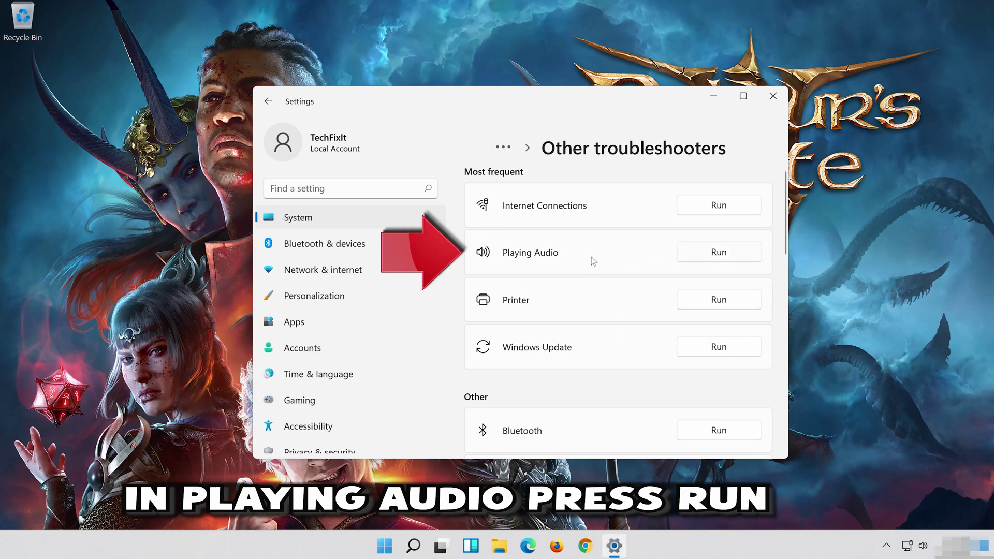
left_click(709, 257)
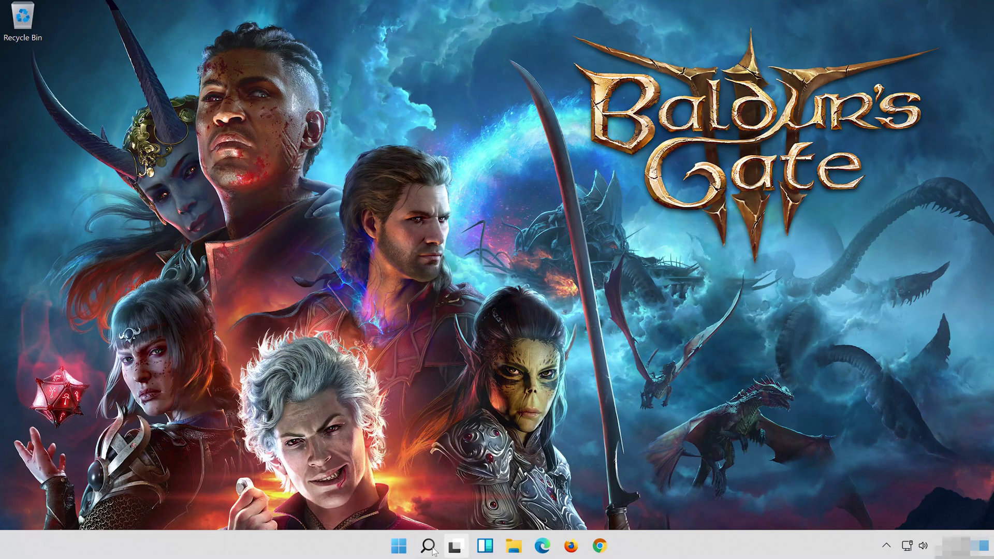
Step: Reopen Control Panel by searching Windows for "control panel"
left_click(427, 546)
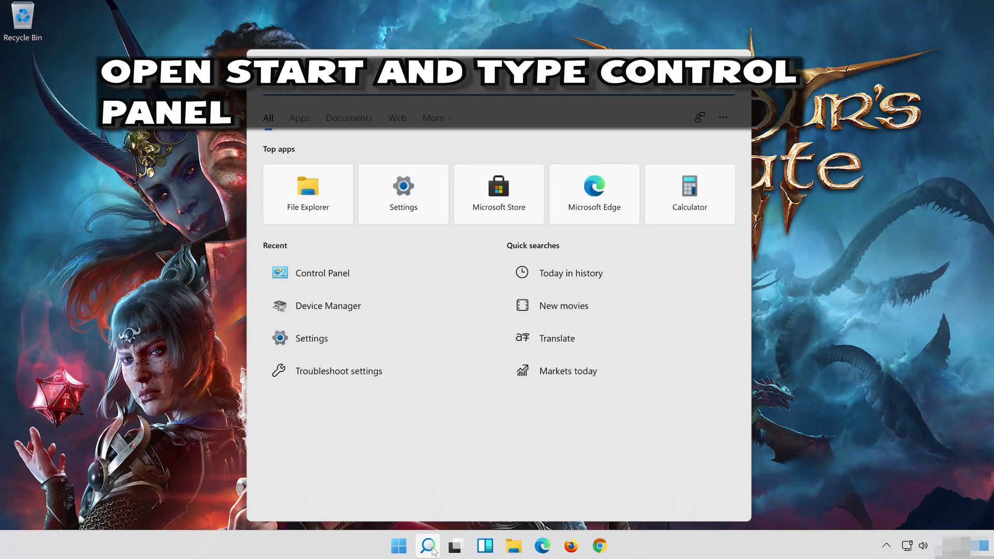
type("control p")
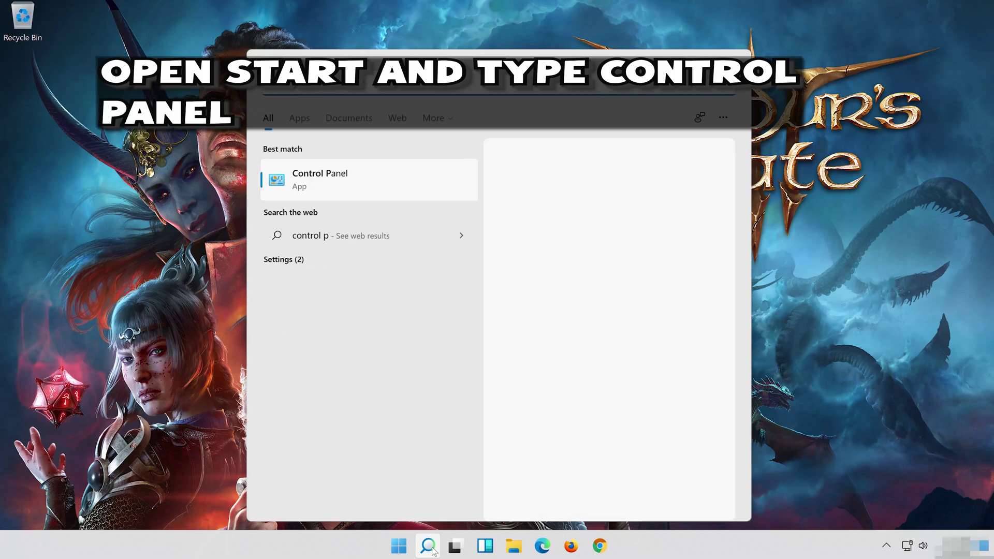
type("anel")
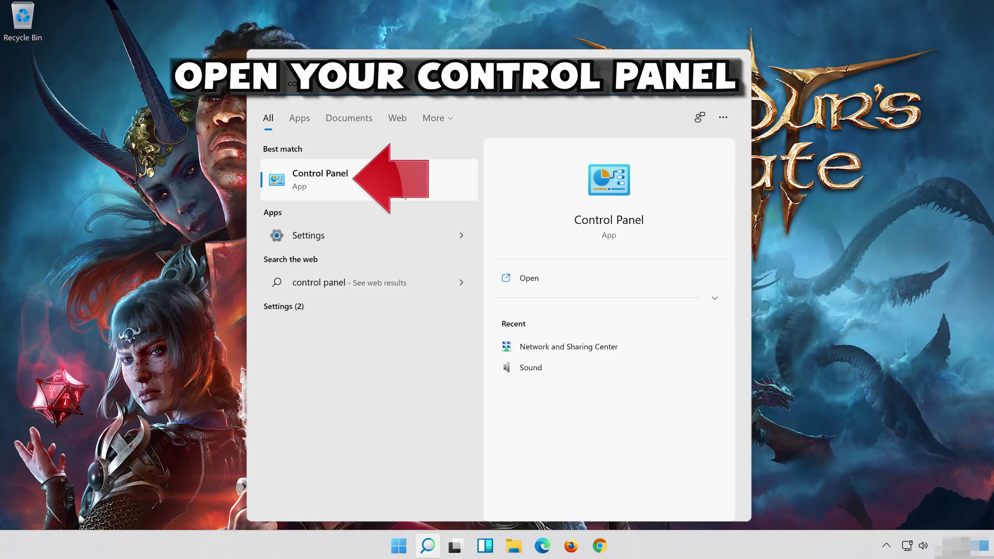
left_click(414, 178)
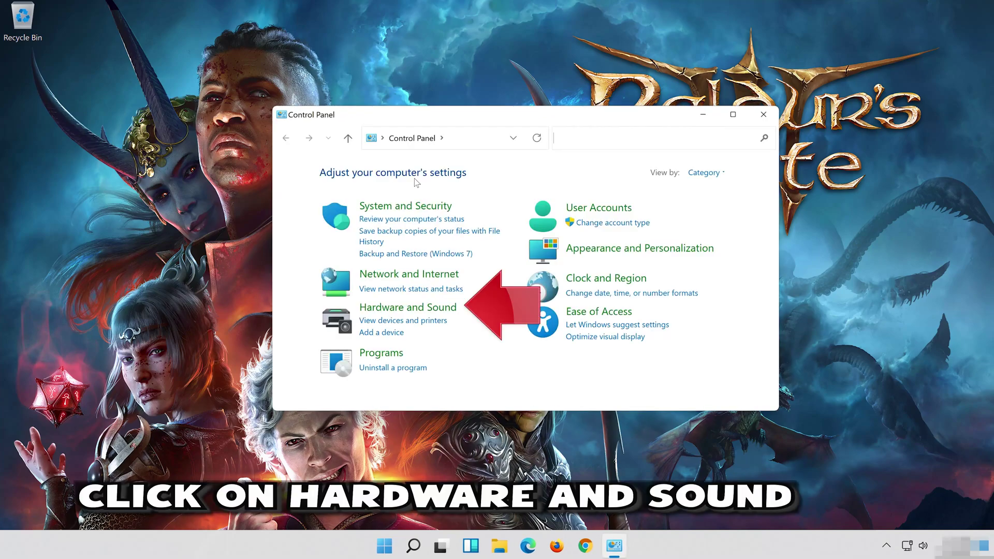
Step: Open the Sound settings under Hardware and Sound and move the dialog to mid-screen
left_click(436, 311)
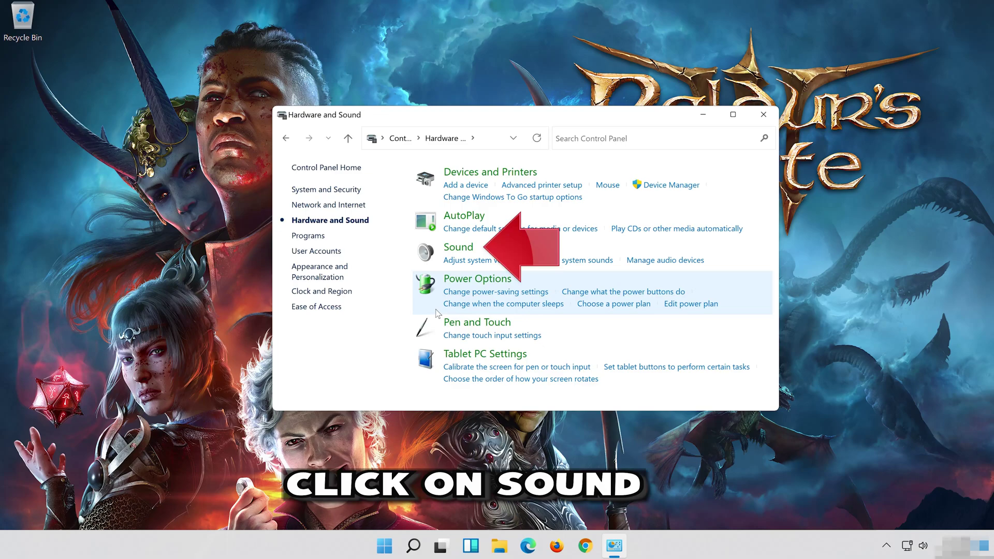
left_click(450, 251)
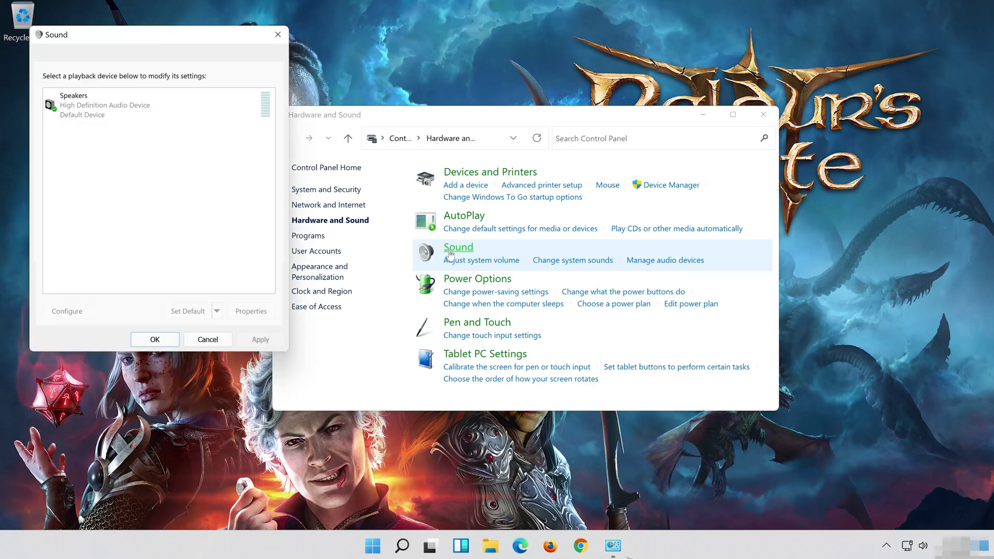
left_click_drag(163, 34, 538, 95)
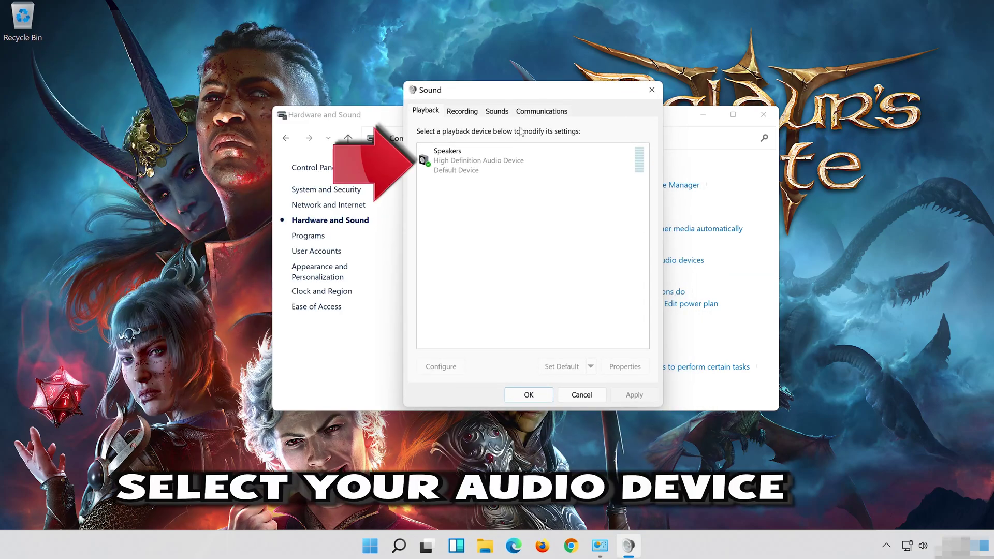
Step: Set the Speakers' default format to 16 bit, 48000 Hz (DVD Quality) in their advanced properties and close the Sound settings
left_click(513, 162)
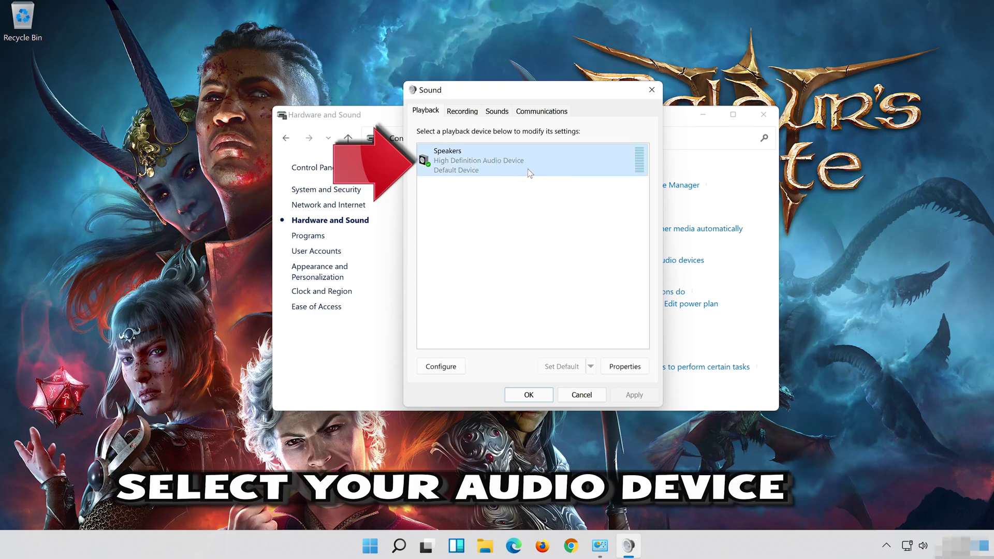
right_click(527, 169)
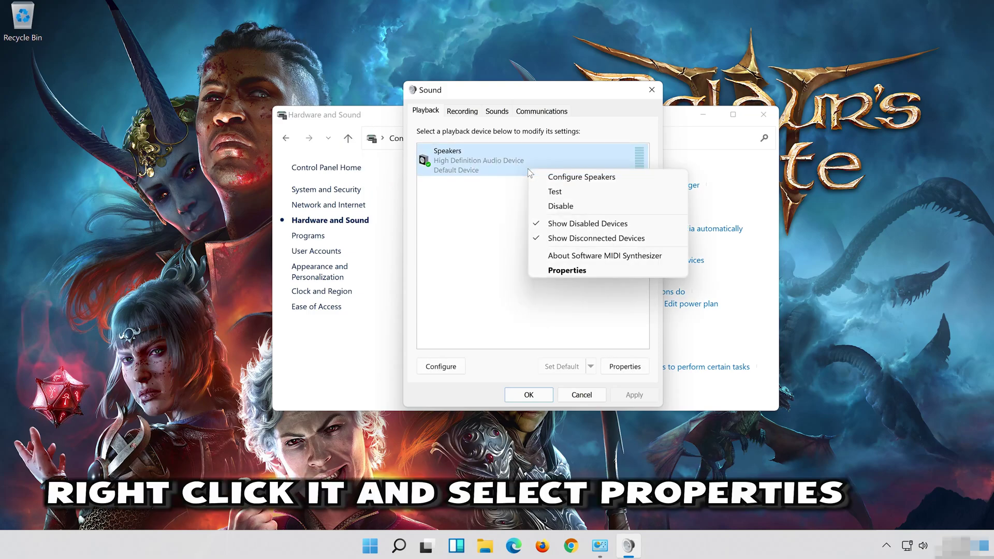
left_click(566, 270)
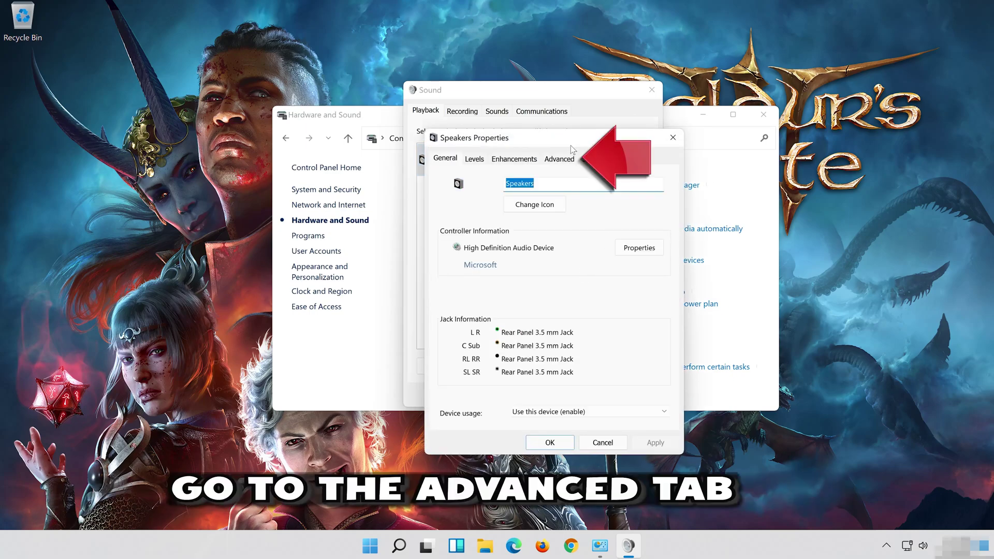
left_click(565, 159)
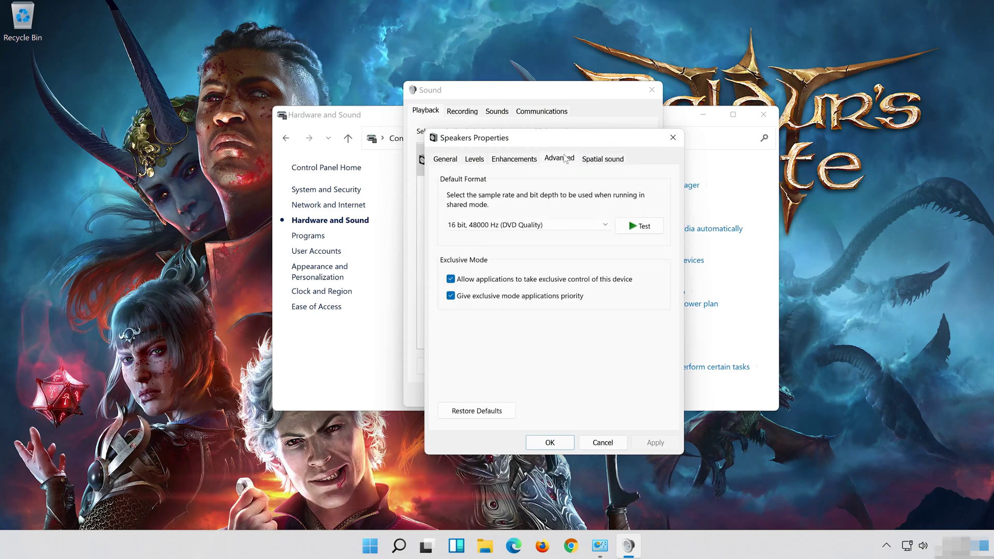
left_click(508, 227)
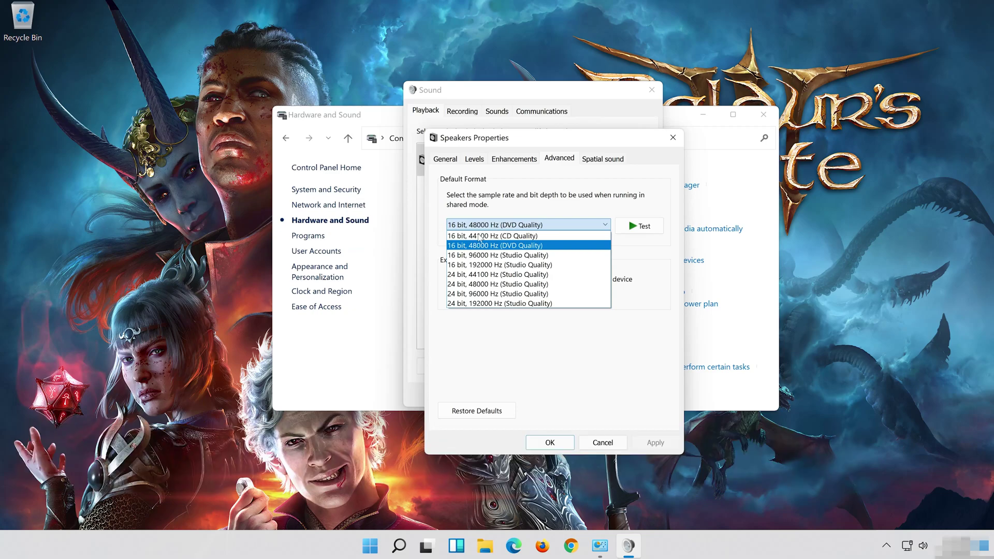
left_click(530, 247)
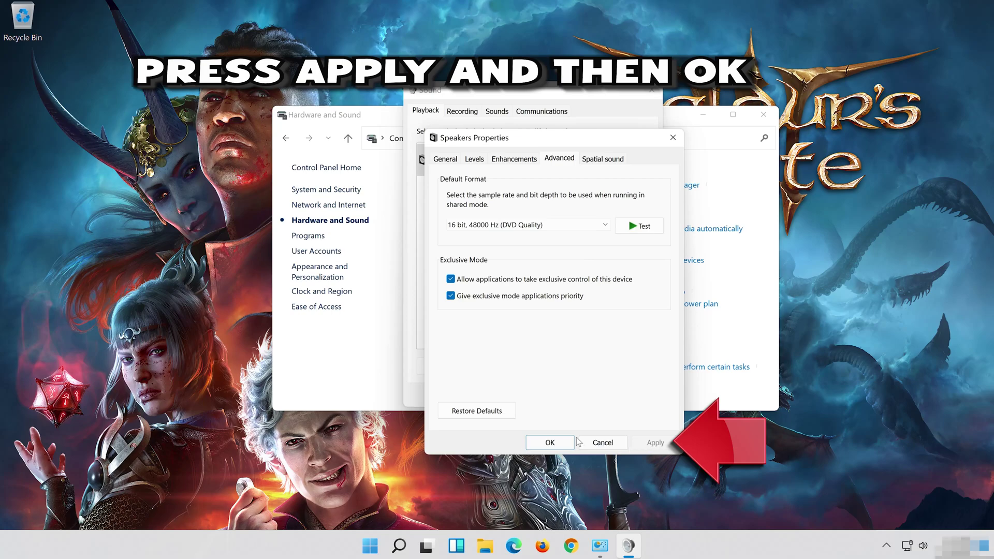
left_click(547, 447)
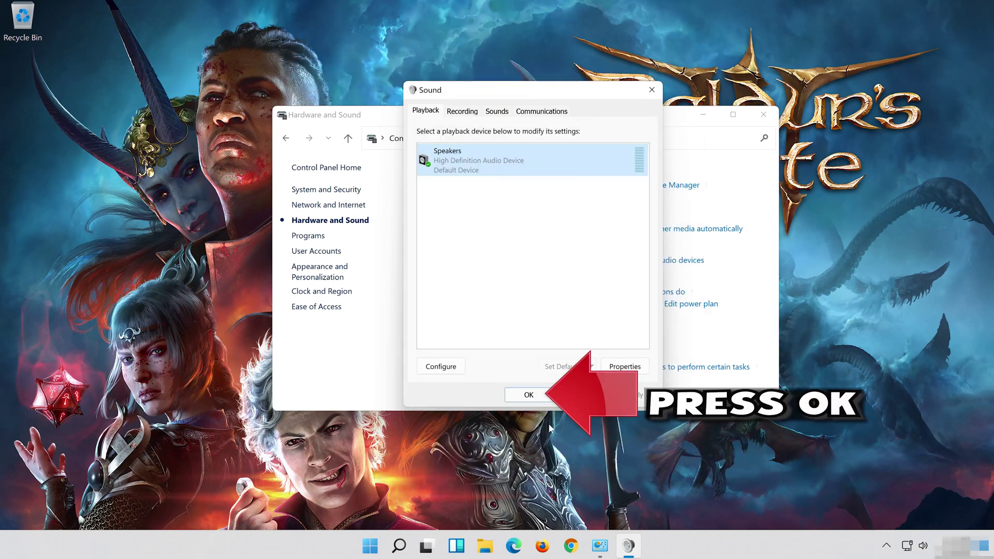
left_click(514, 395)
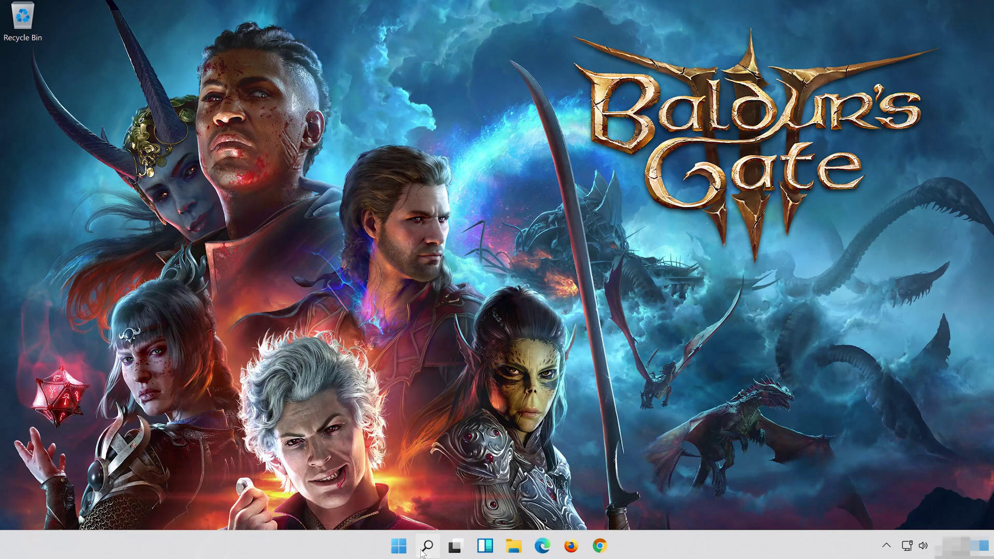
Step: Search Windows for "device manager", open Device Manager and move its window to mid-screen
left_click(422, 551)
type("de")
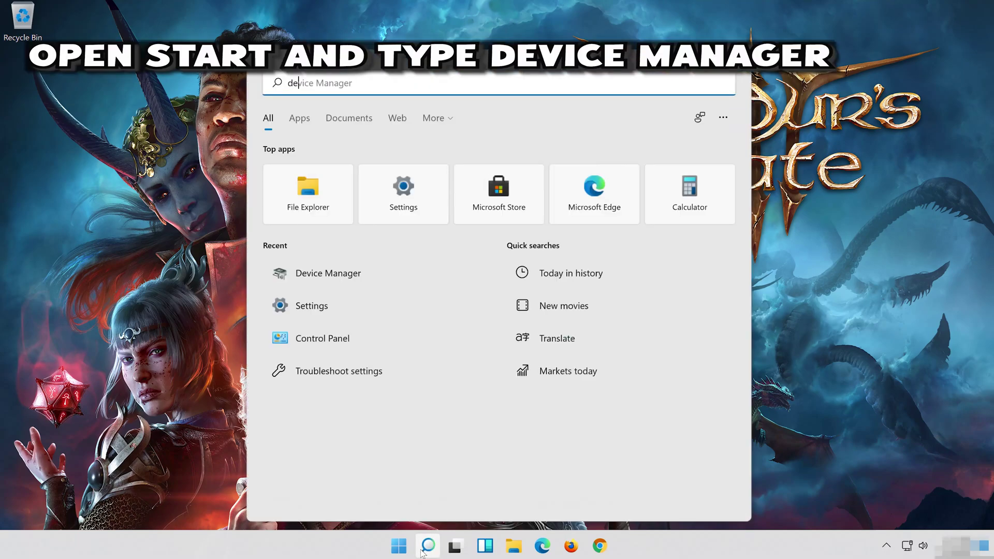
type("vice manager")
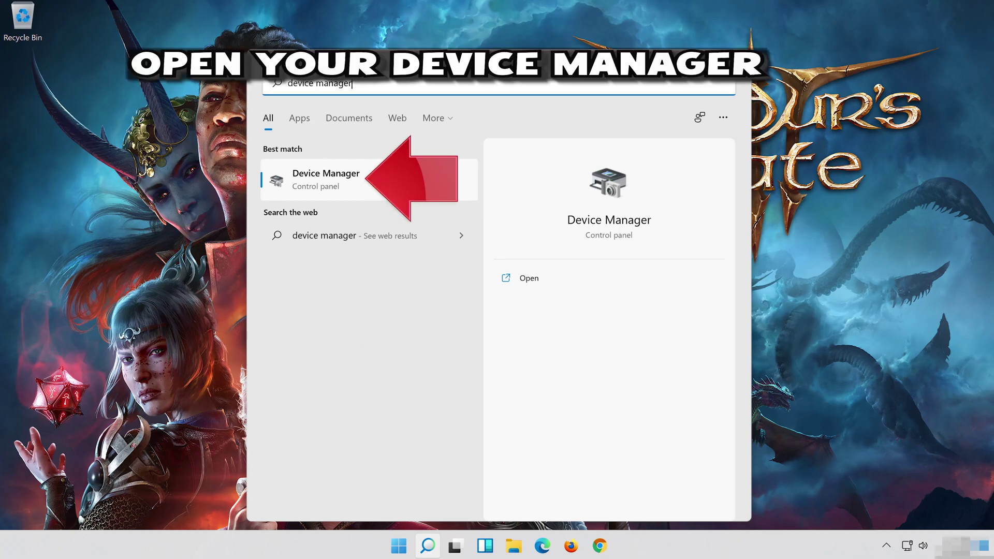
left_click(371, 186)
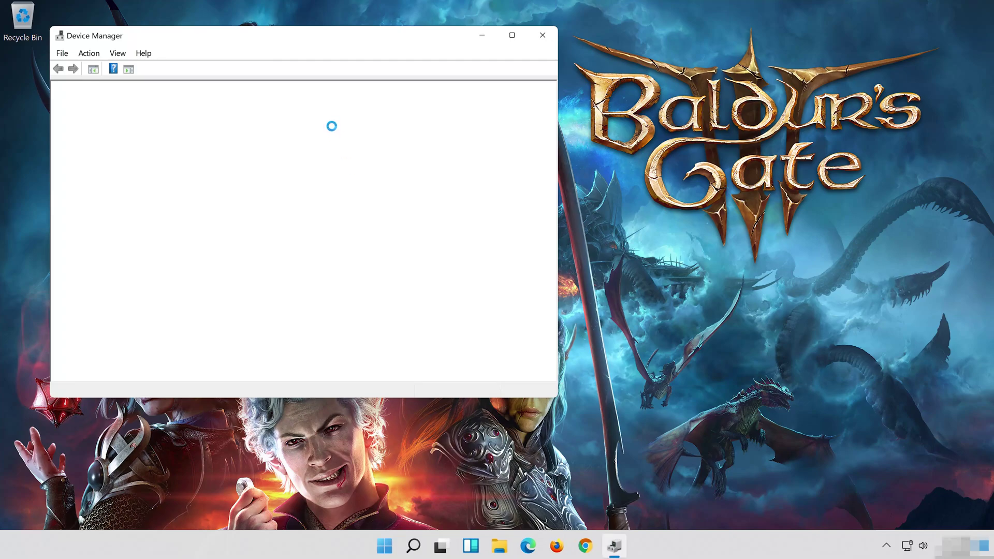
left_click_drag(230, 40, 485, 78)
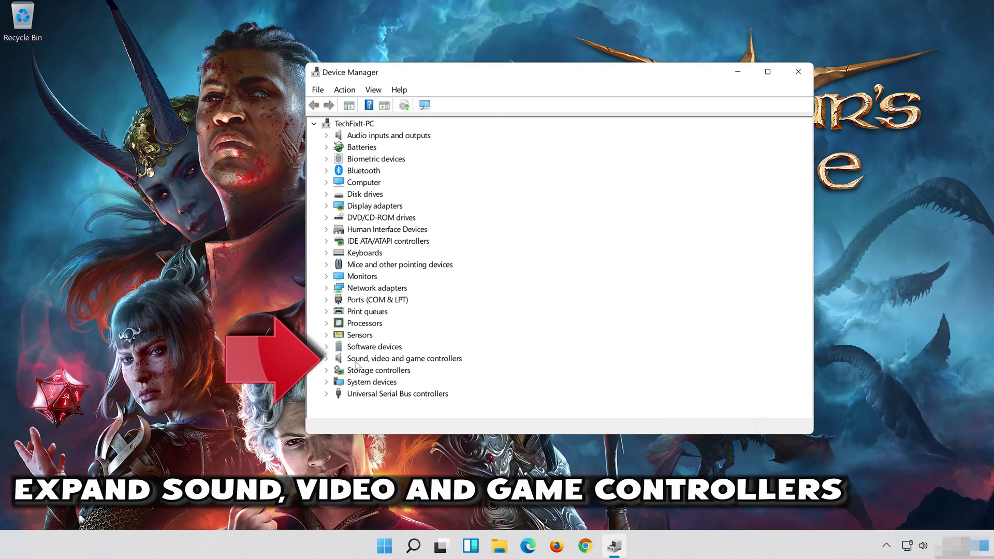
Step: Open the driver properties of the High Definition Audio Device under Sound, video and game controllers
left_click(326, 359)
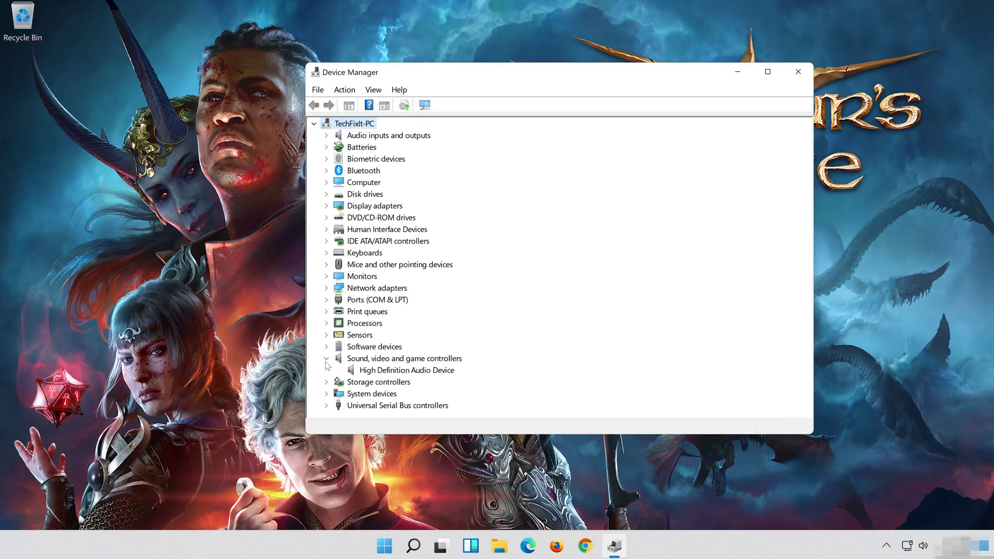
left_click(371, 372)
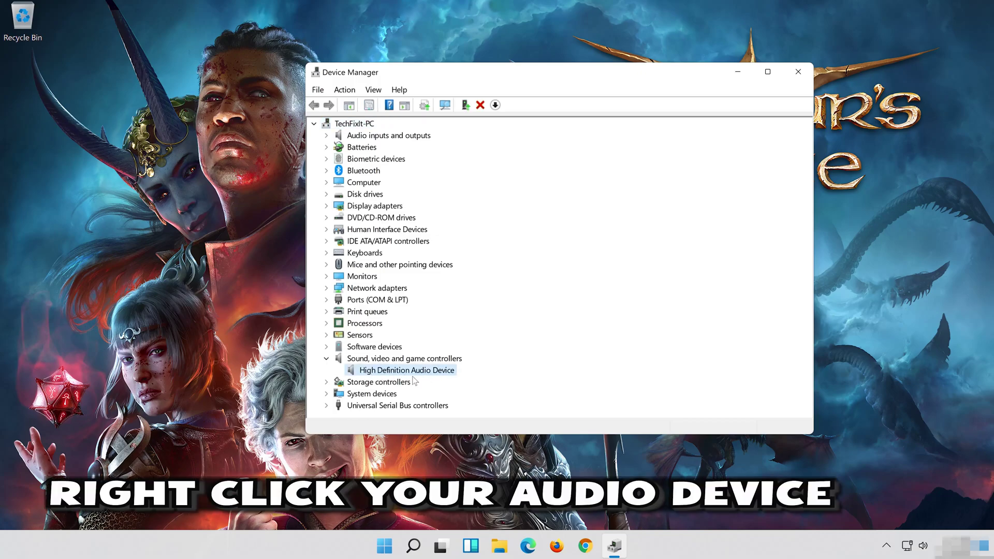
right_click(443, 373)
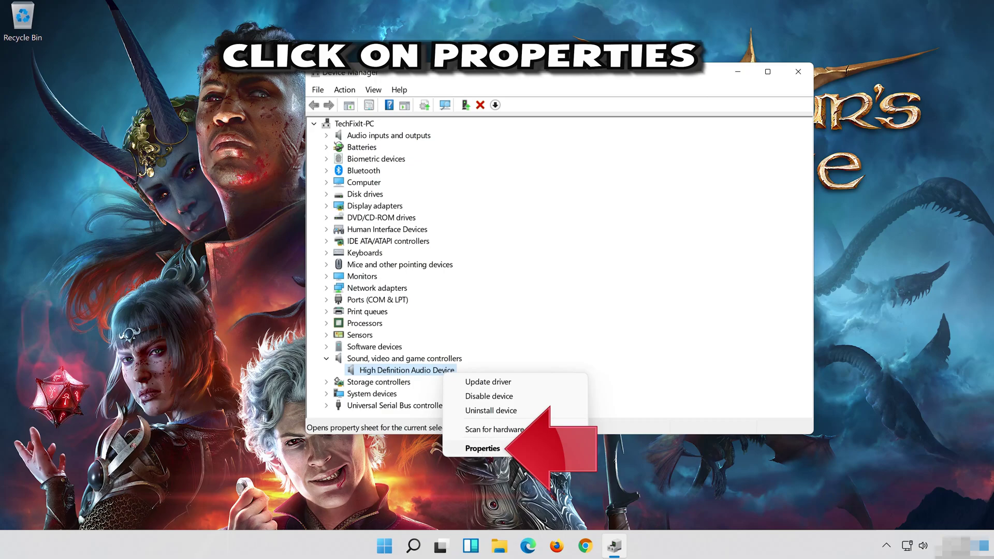
left_click(521, 448)
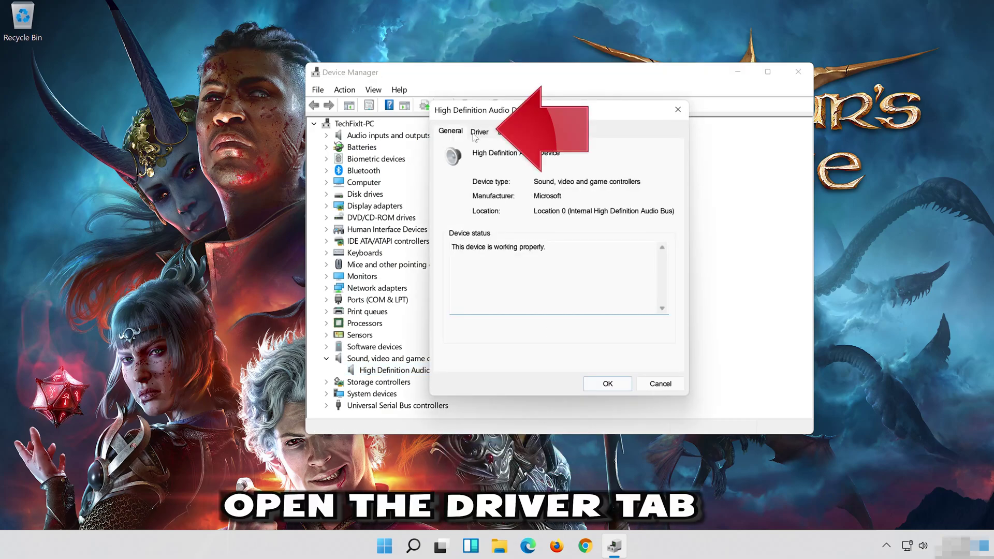
left_click(480, 131)
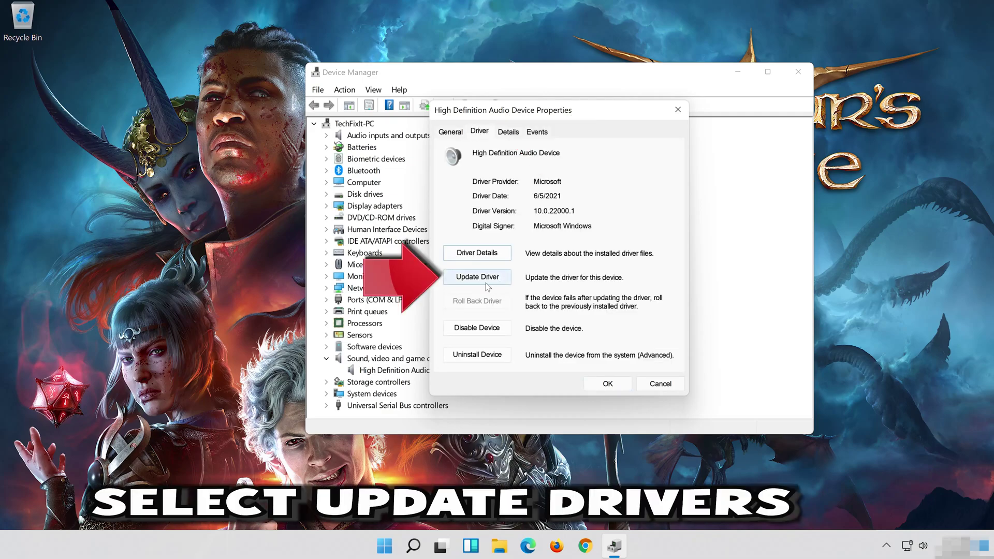
Step: Update the driver manually with High Definition Audio Device from the list of available drivers on the computer, accepting the compatibility warning
left_click(477, 277)
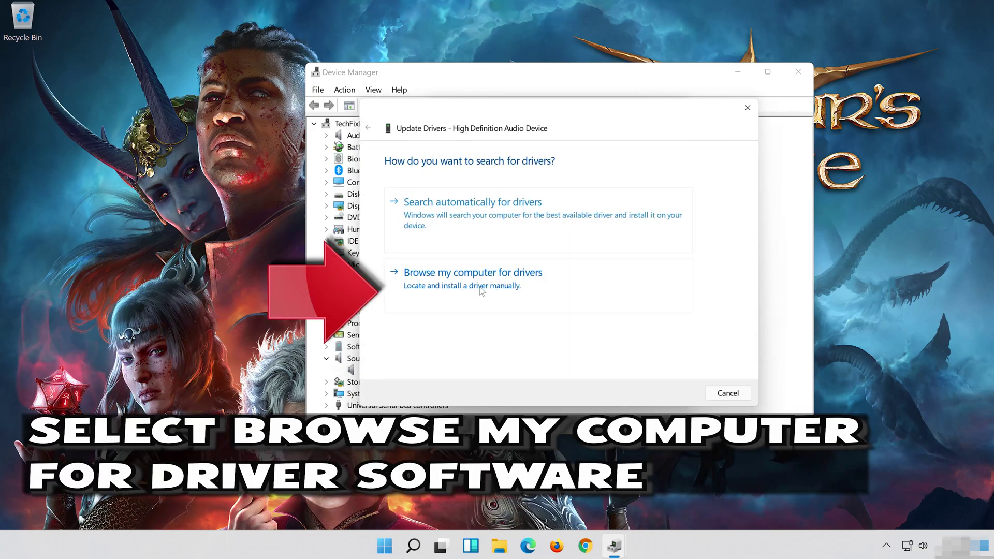
left_click(534, 284)
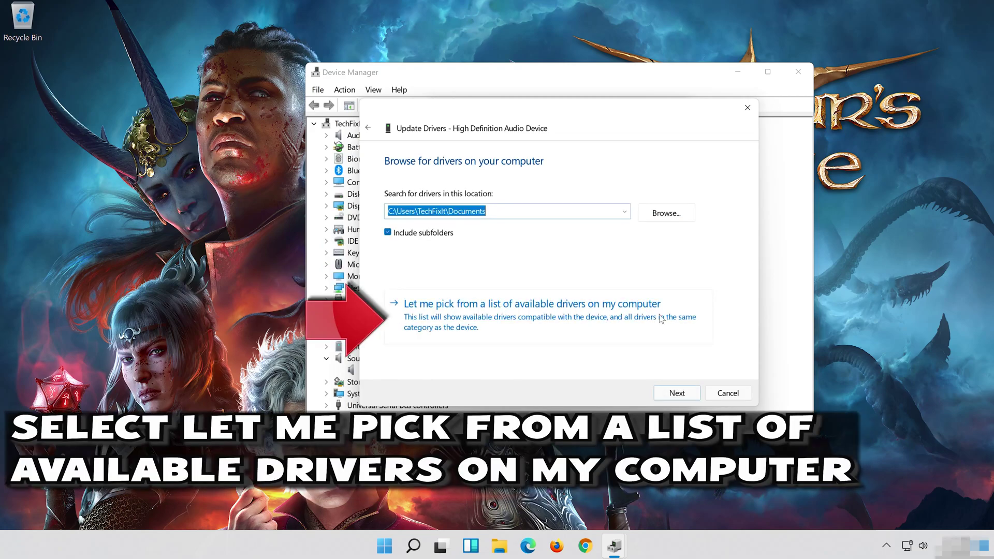
left_click(487, 327)
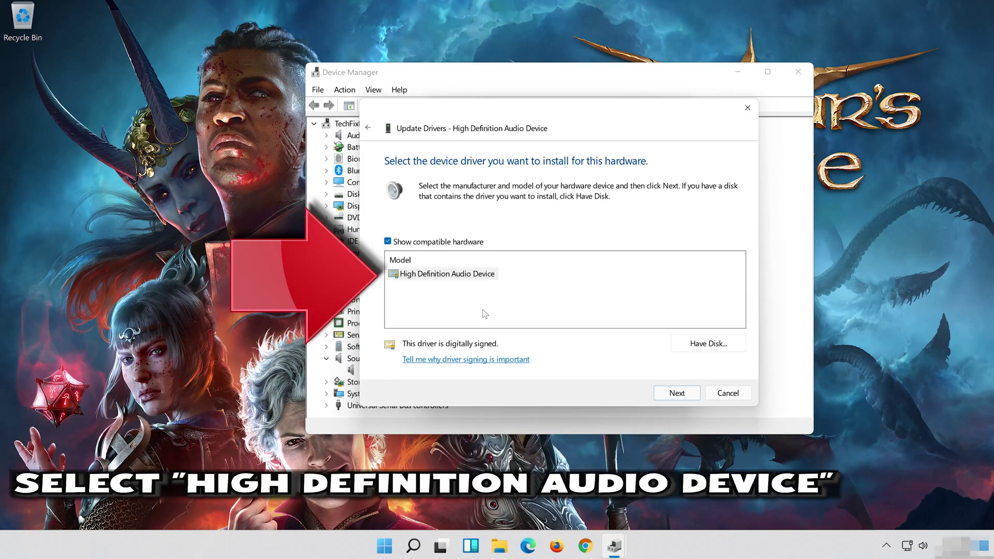
left_click(486, 272)
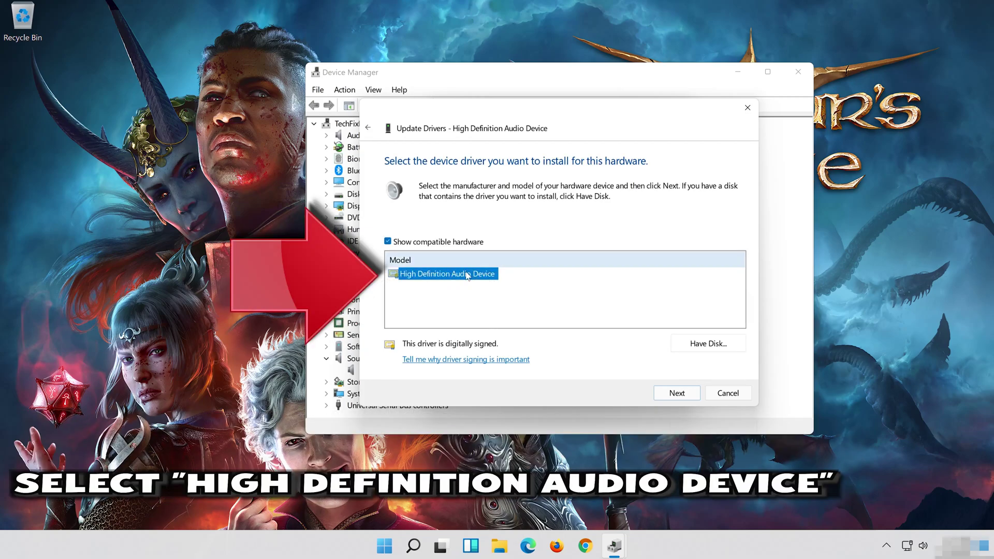
left_click(668, 398)
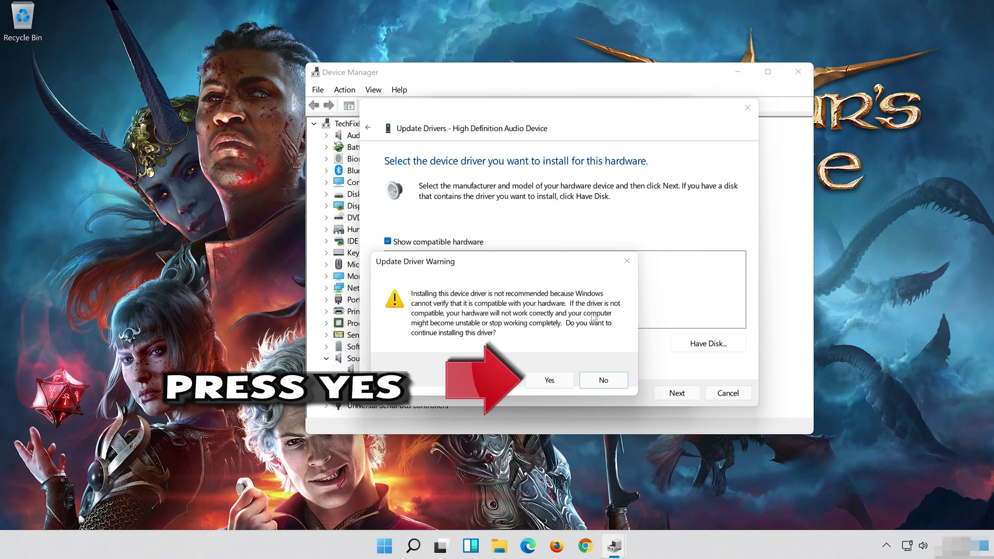
left_click(549, 383)
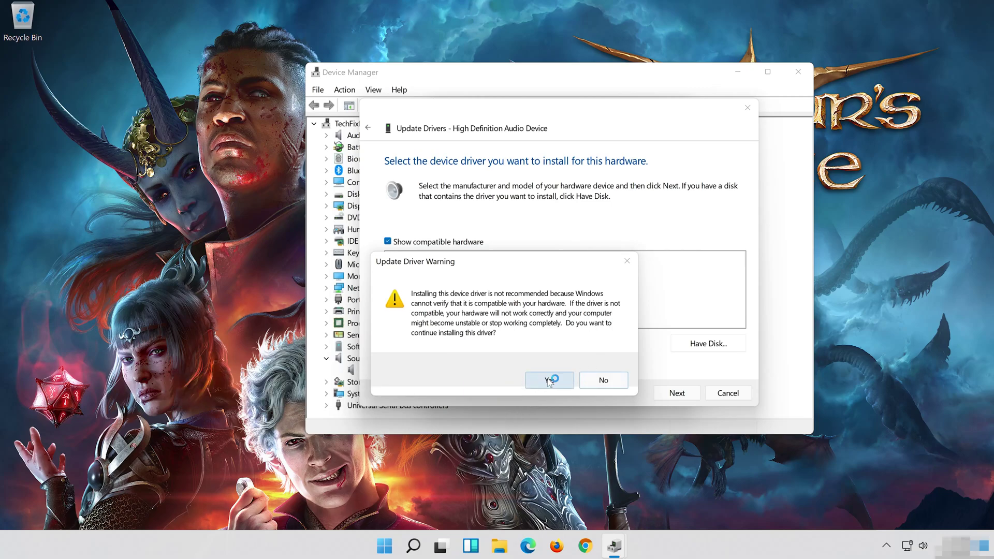
left_click(548, 381)
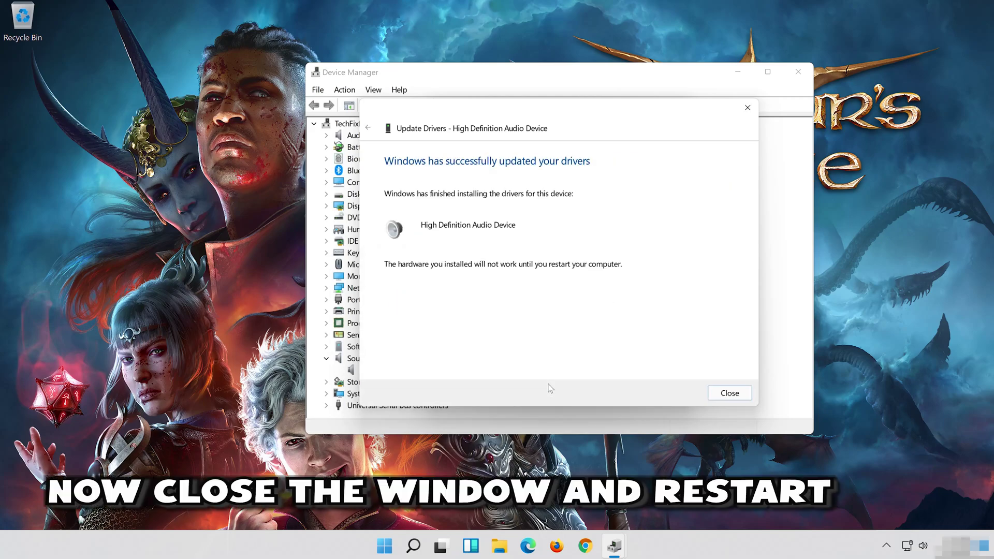
Step: Close the driver update and device properties windows and agree to restart the computer
left_click(730, 393)
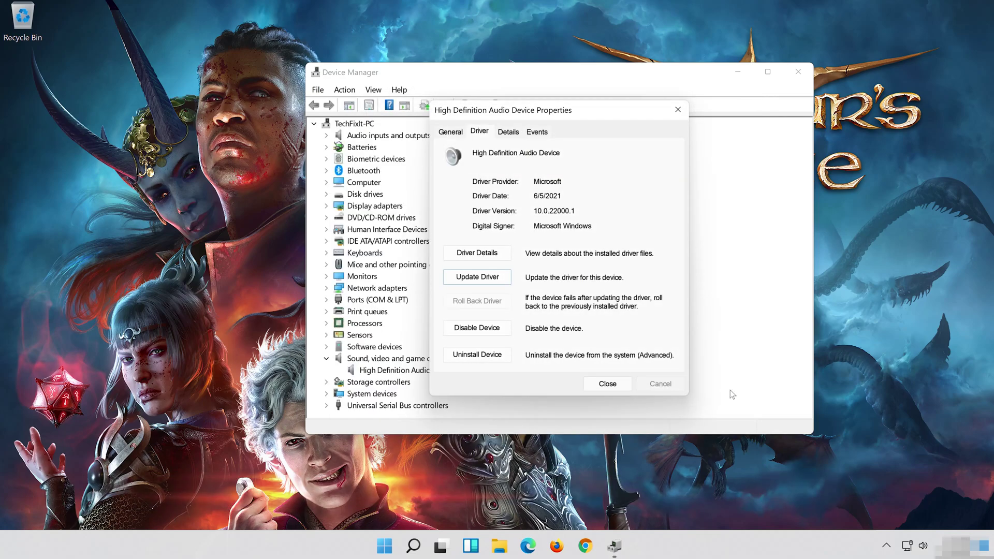
left_click(607, 384)
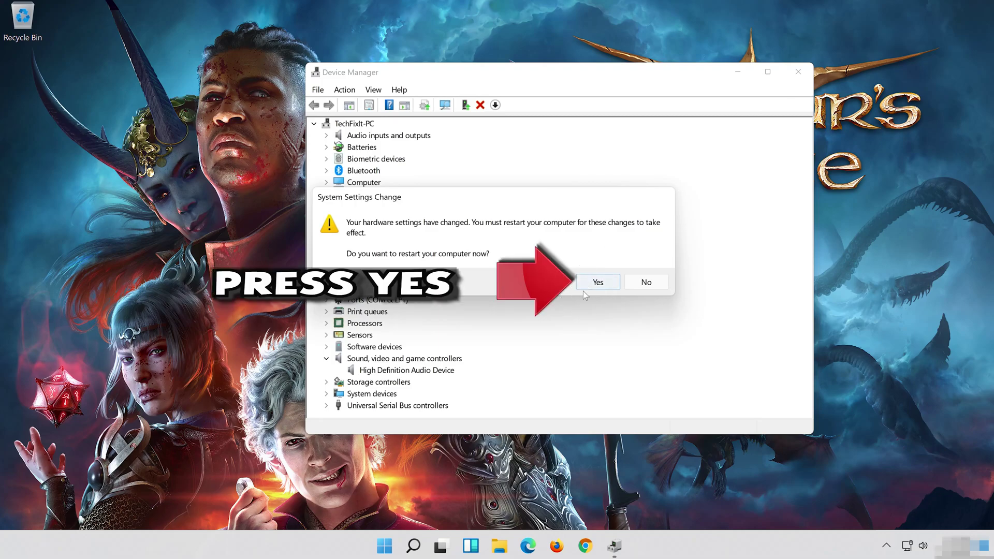
left_click(598, 282)
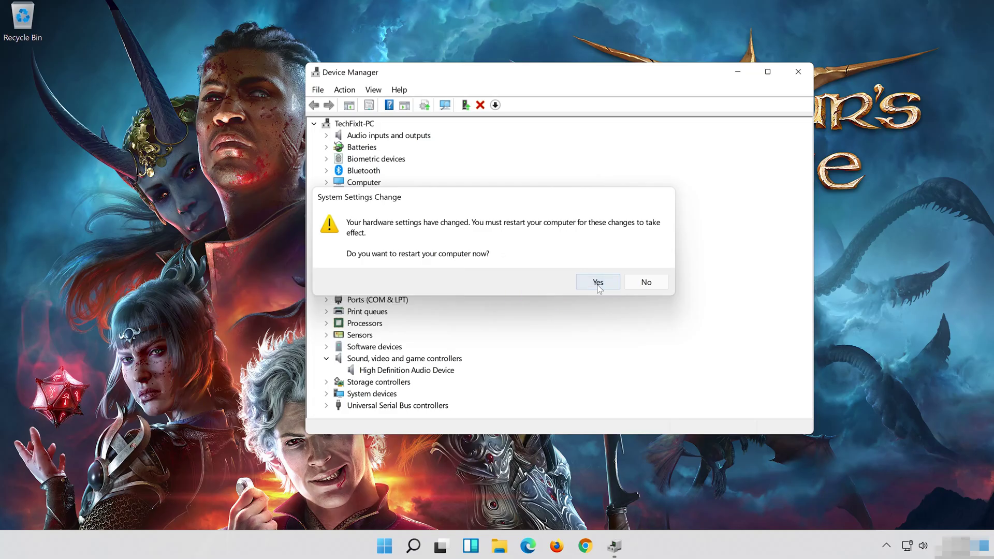